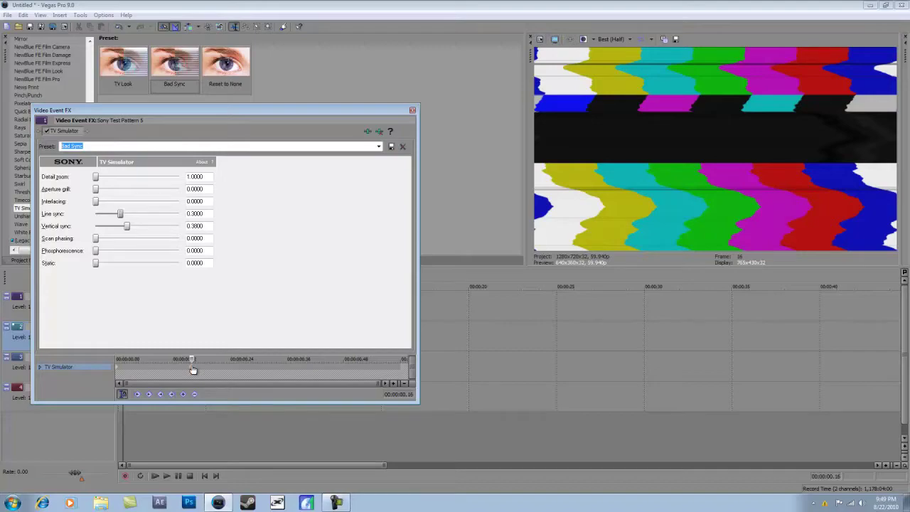
Preview the glitch effect, close the FX window, and play the timeline from the start
left_click(118, 370)
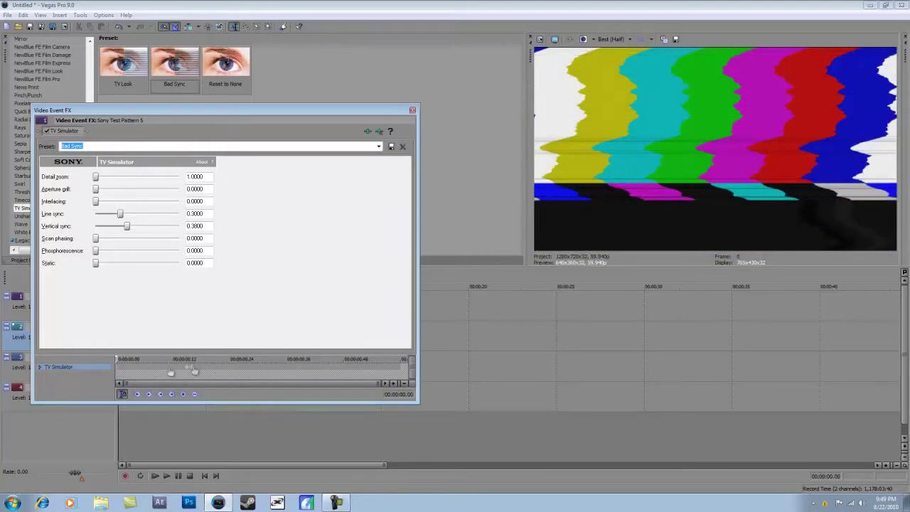
key("space")
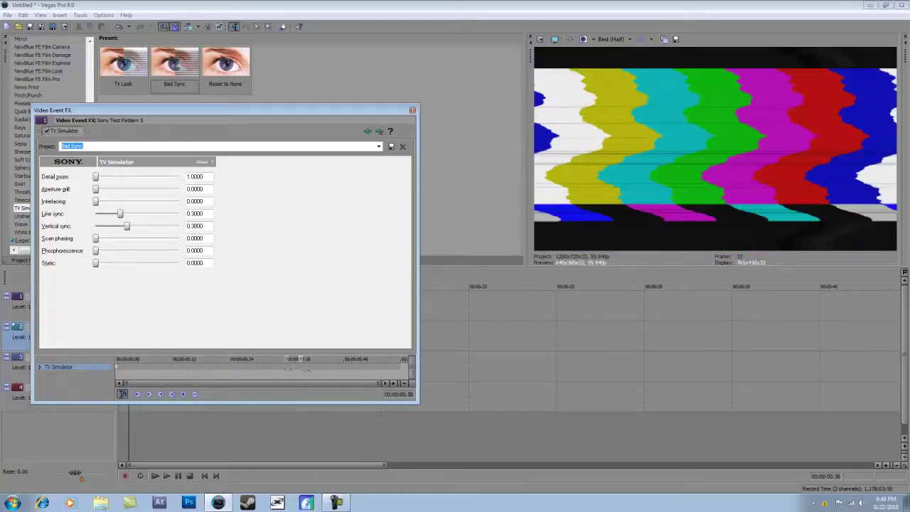
left_click(412, 111)
left_click(155, 476)
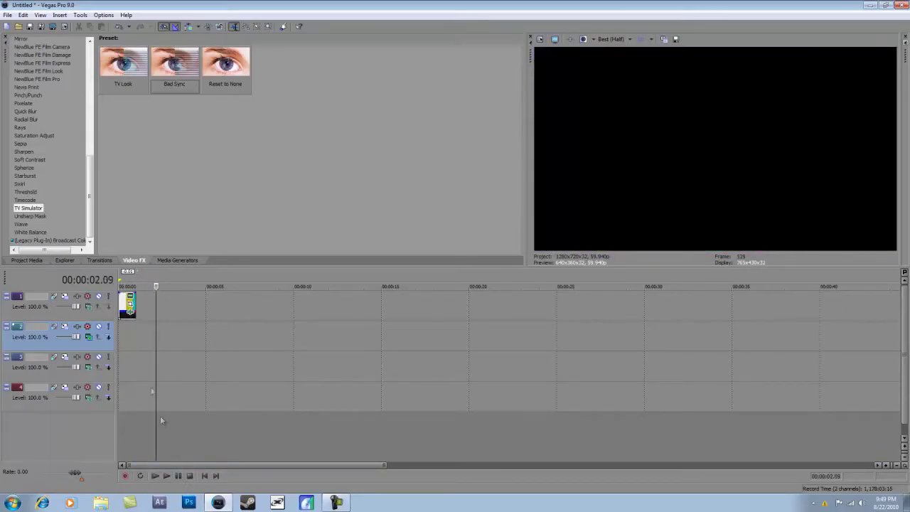
Trim the test-pattern clip on track 1 to end at 00:00:00.30
left_click(128, 341)
scroll(128, 341, "up", 5)
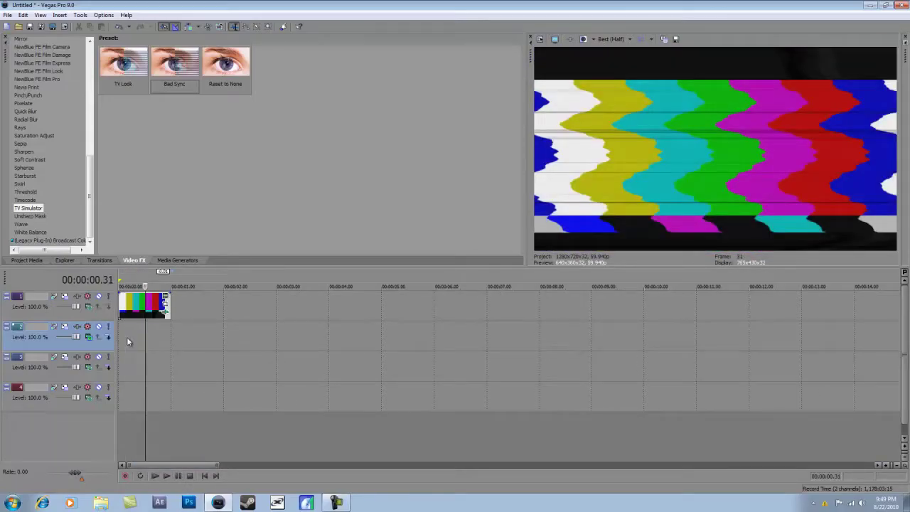
key("Left")
left_click_drag(168, 312, 145, 312)
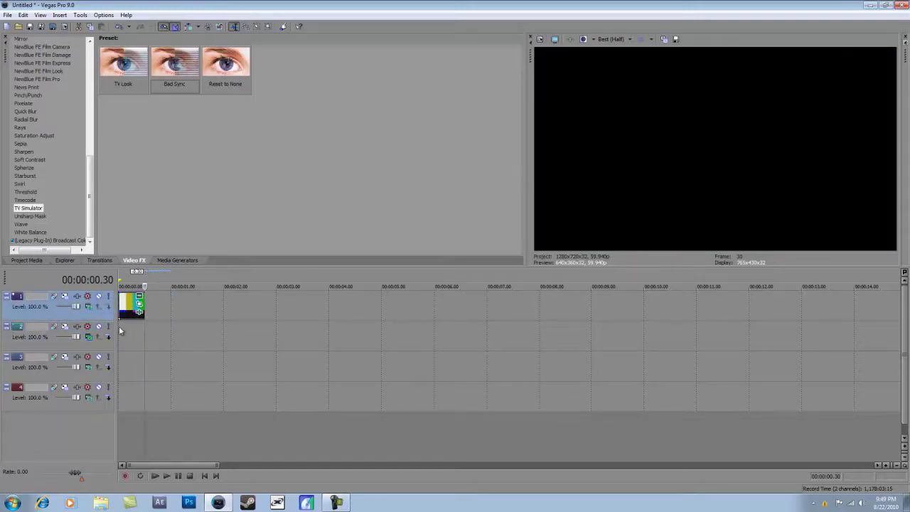
Preview the trimmed intro from the start and bring up the Project Media list
left_click(121, 332)
scroll(121, 331, "down", 5)
key("space")
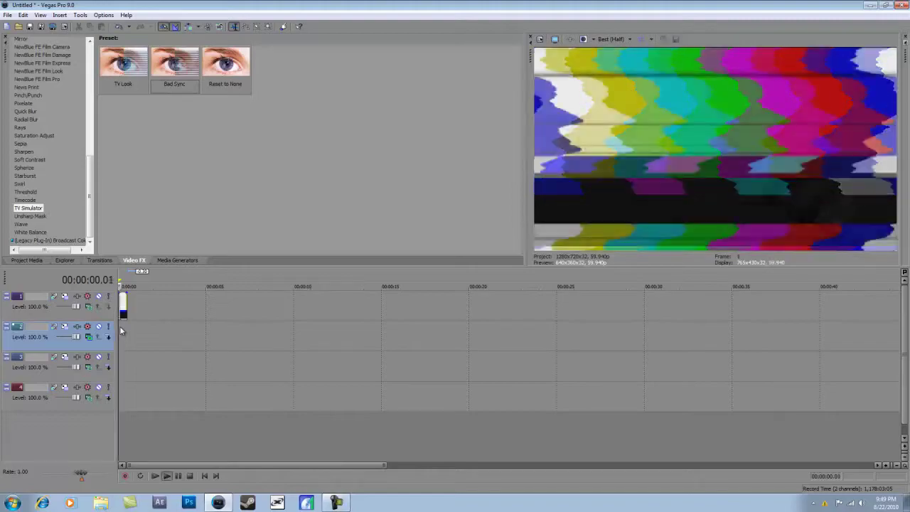
key("space")
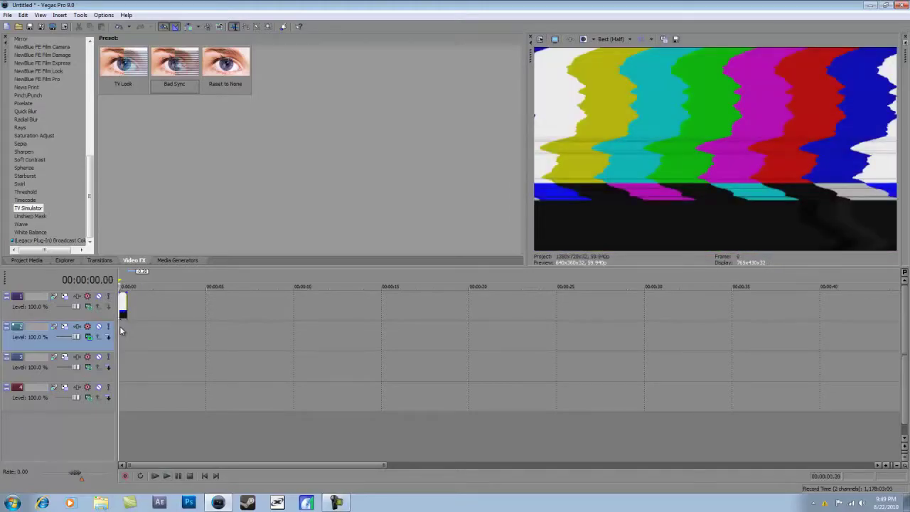
left_click(35, 260)
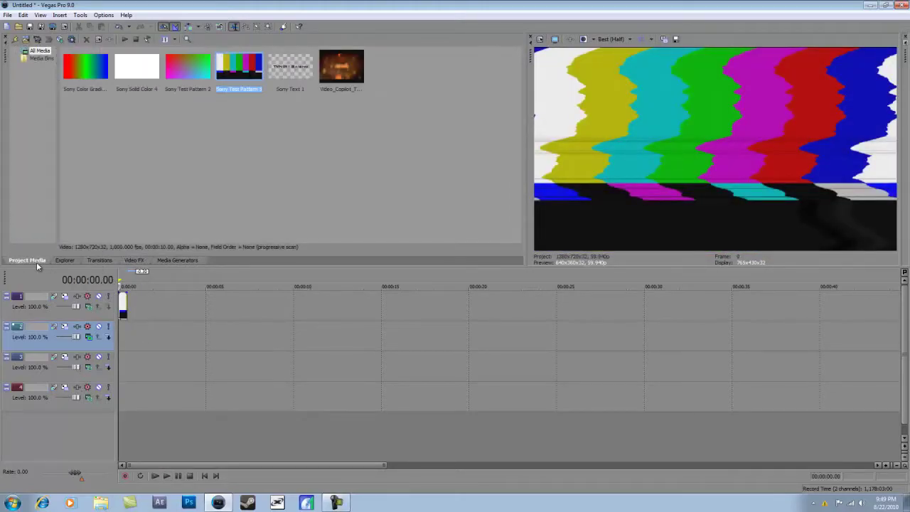
Place Video_Copilot_Twitch_Promo.mp4 on track 4 at 00:00:15.20, its audio landing on track 5
left_click(322, 141)
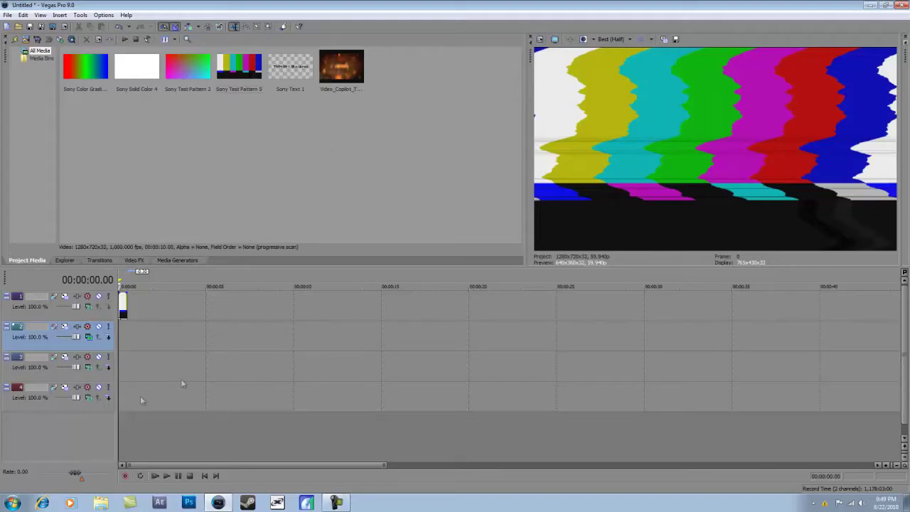
left_click(344, 92)
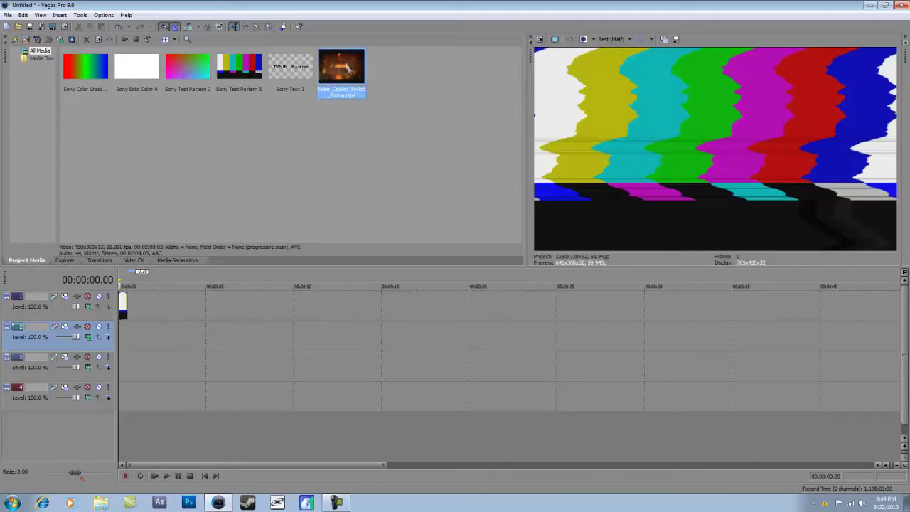
left_click_drag(378, 150, 330, 365)
left_click_drag(183, 367, 392, 390)
left_click(389, 394)
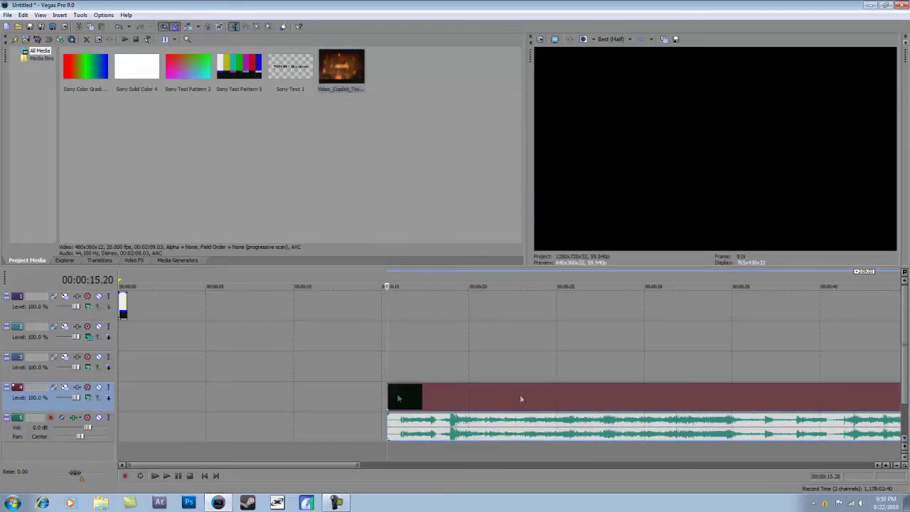
left_click(88, 336)
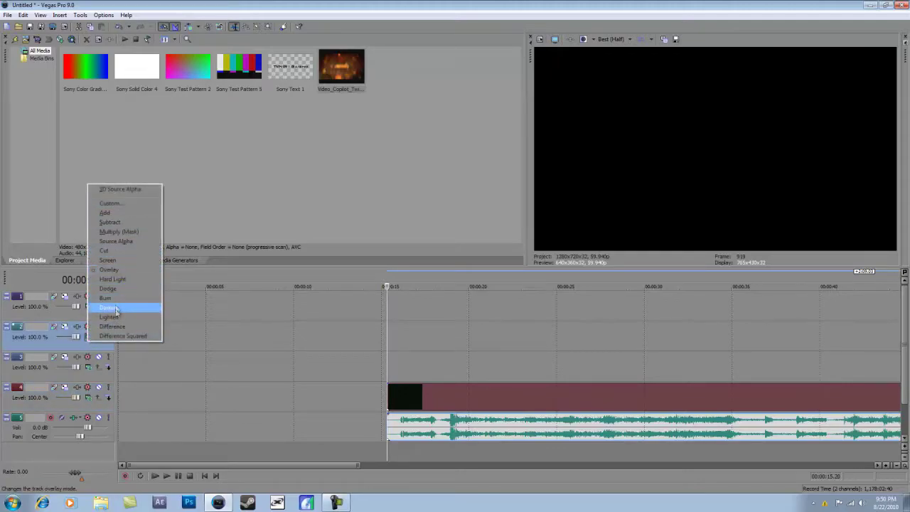
Set track 2 compositing to Multiply (Mask) and preview the Video Copilot clip from 00:00:16.04
left_click(125, 233)
left_click(466, 396)
left_click(543, 397)
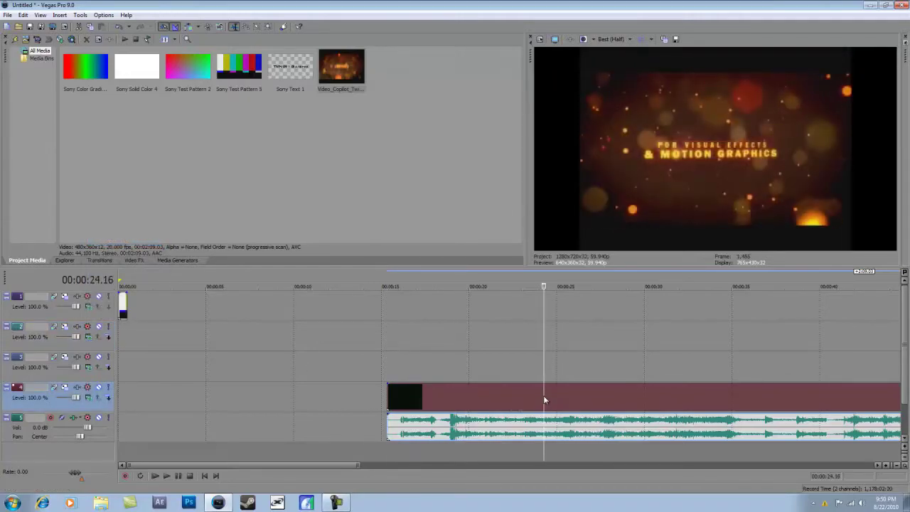
left_click(400, 402)
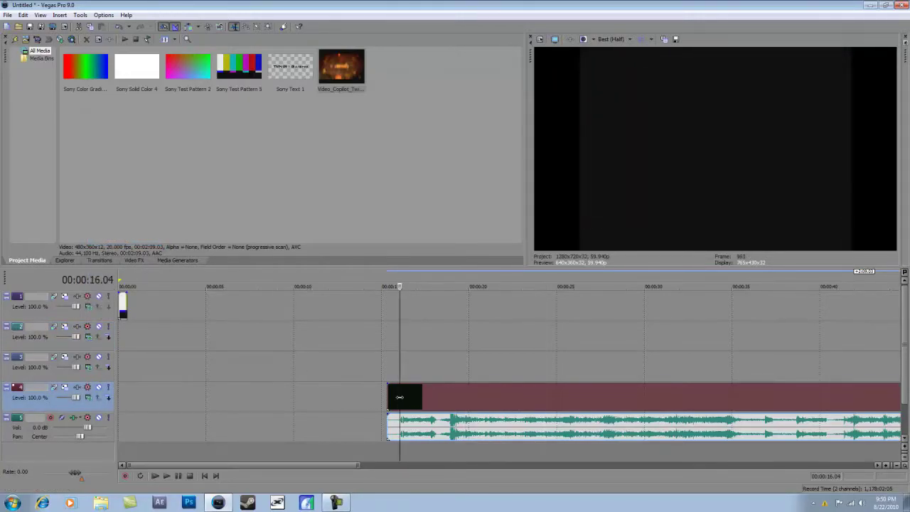
key("space")
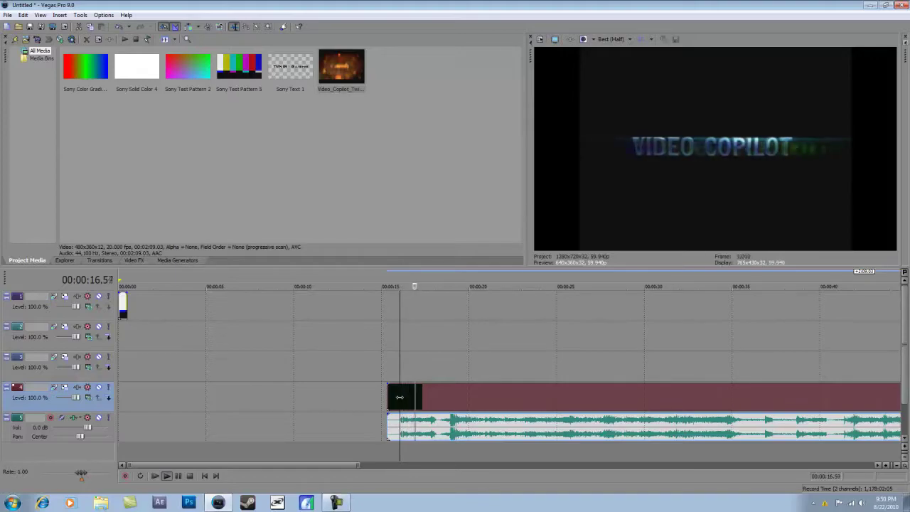
key("space")
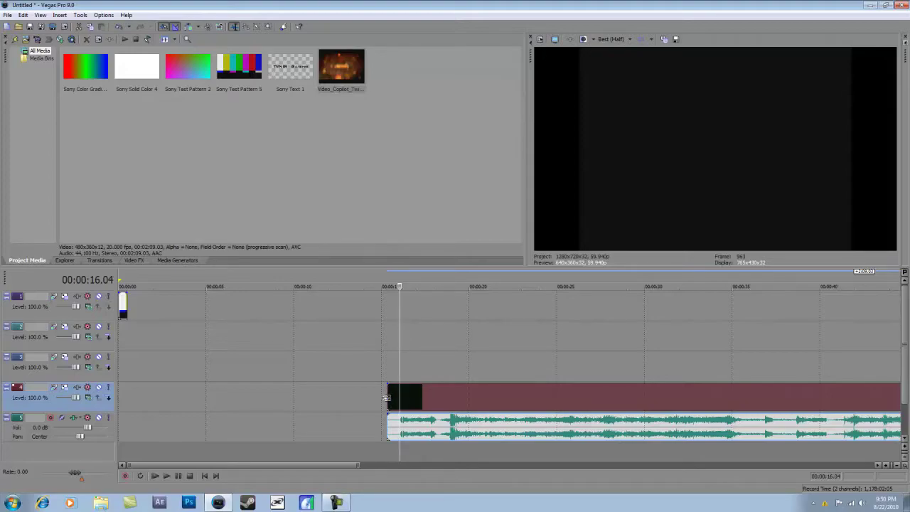
Trim the clip's black start and cut it off after 00:00:18.09
left_click_drag(387, 397, 400, 397)
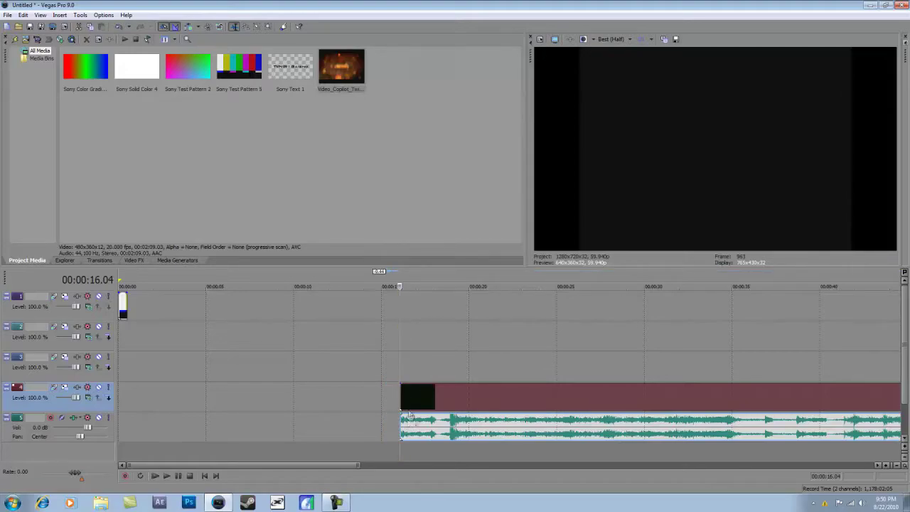
left_click(437, 405)
left_click(435, 402)
key("s")
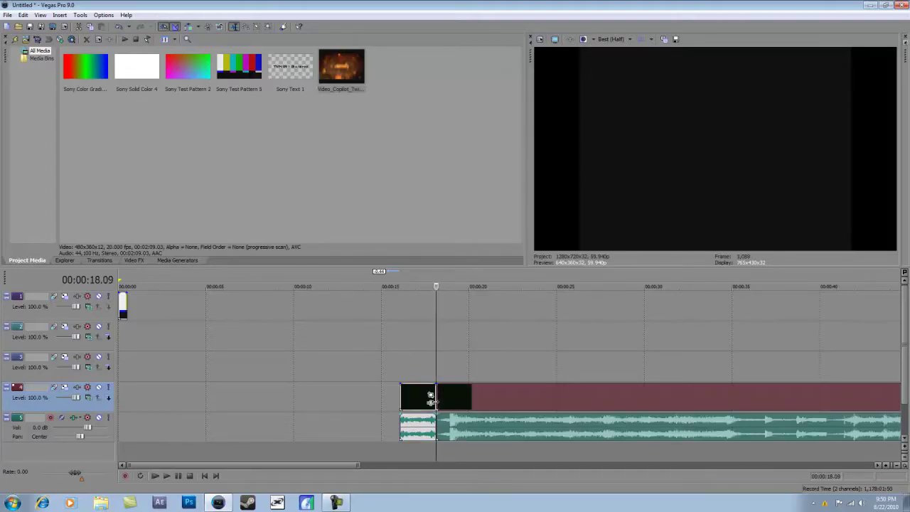
key("Delete")
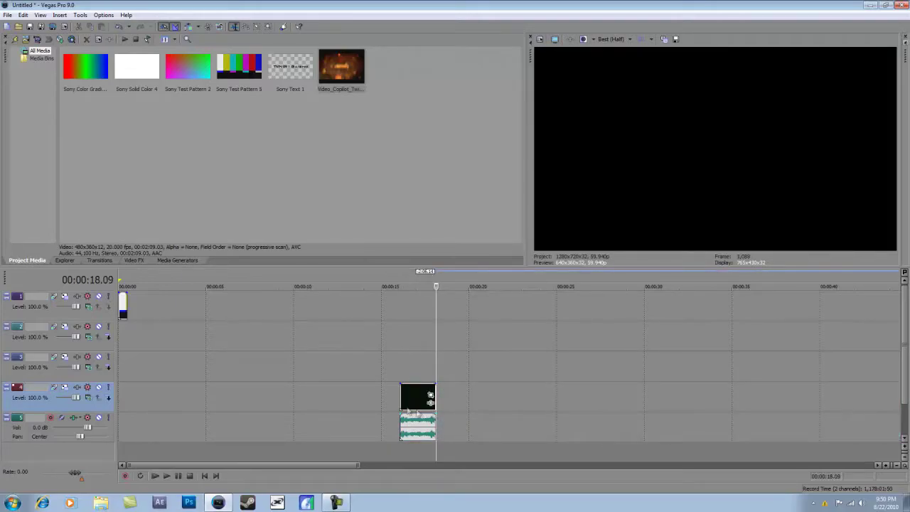
Open the short clip's context menu and try its Group options
left_click(401, 402)
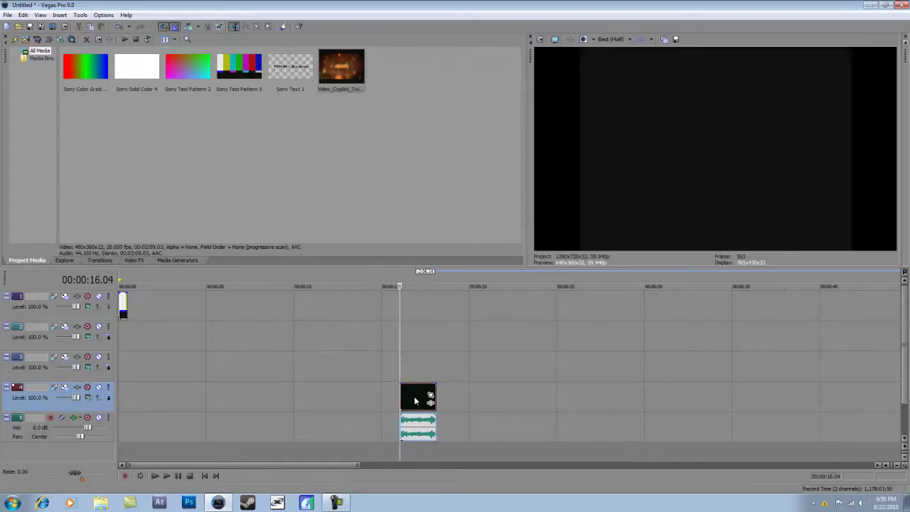
right_click(417, 402)
mouse_move(453, 356)
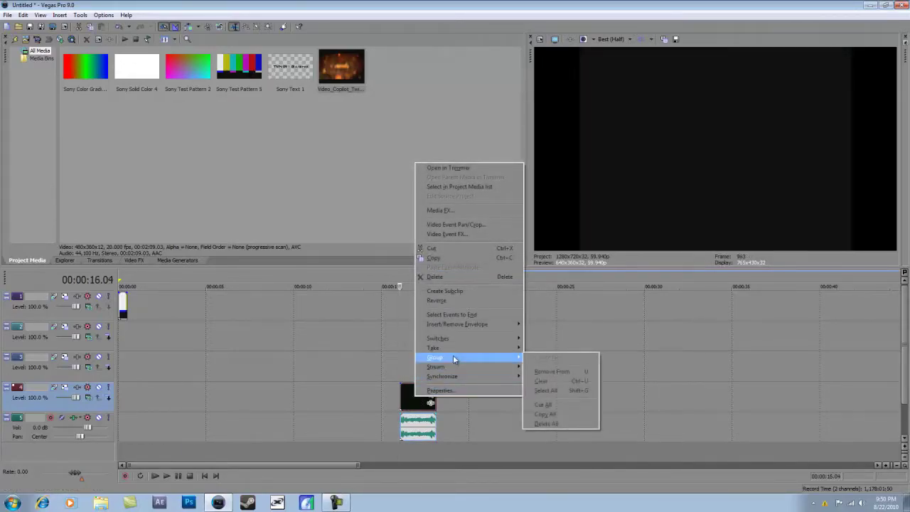
left_click(549, 379)
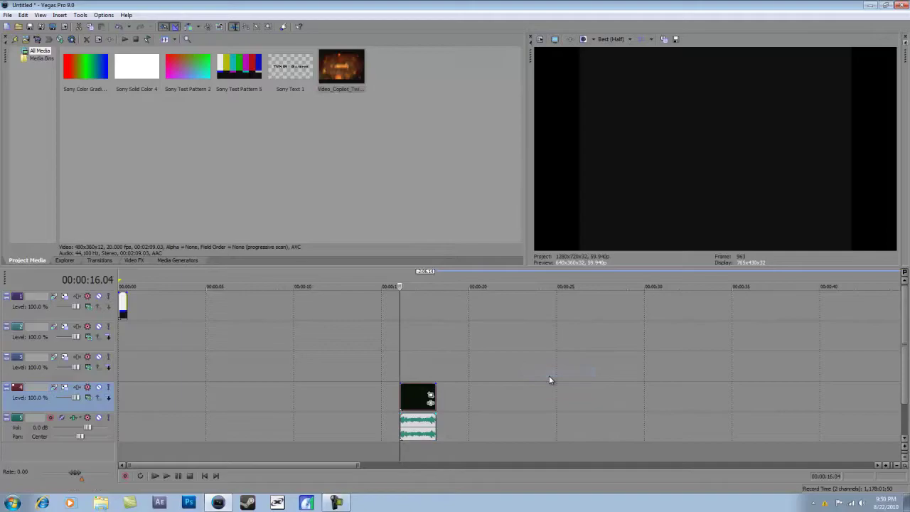
right_click(414, 403)
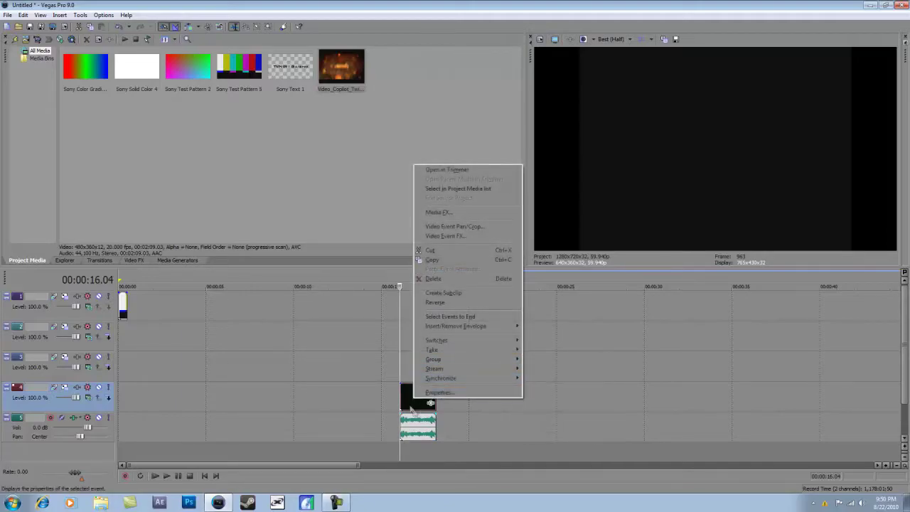
left_click(411, 410)
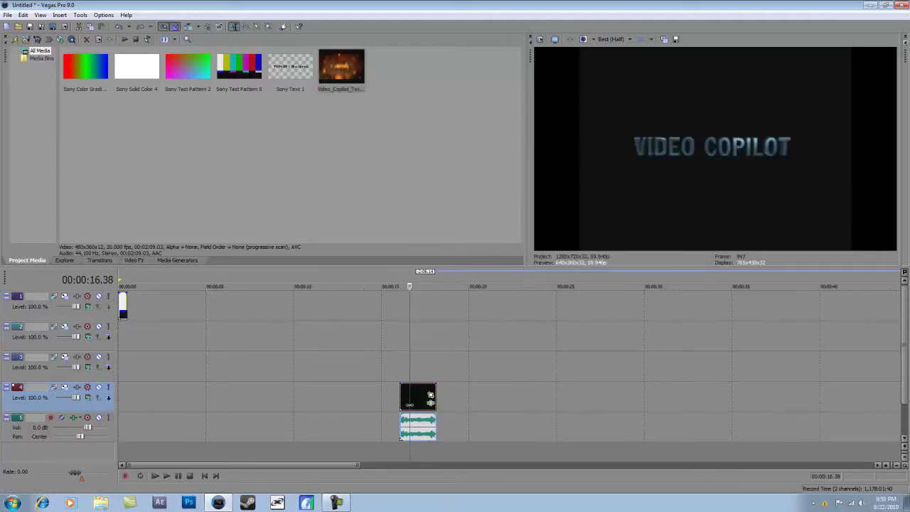
Ungroup the clip, delete its video, and move the audio to the timeline start
left_click(400, 396)
right_click(412, 392)
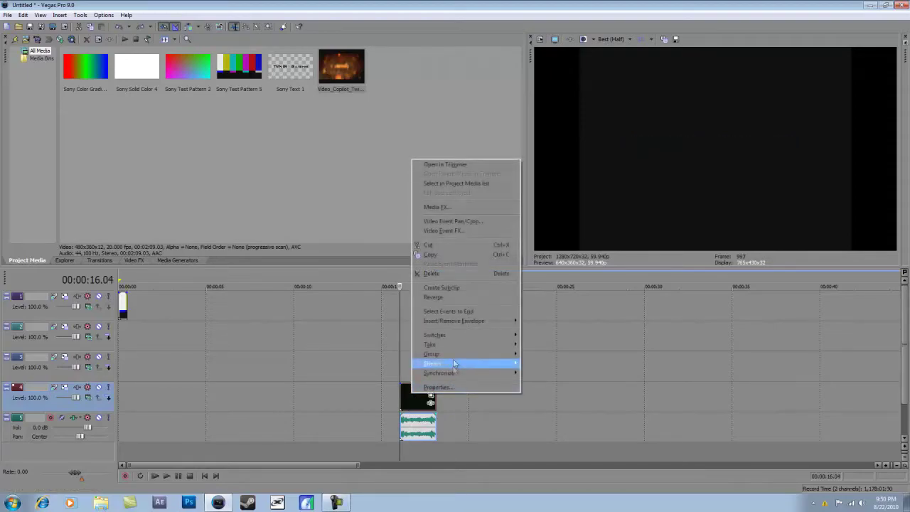
mouse_move(457, 355)
left_click(527, 378)
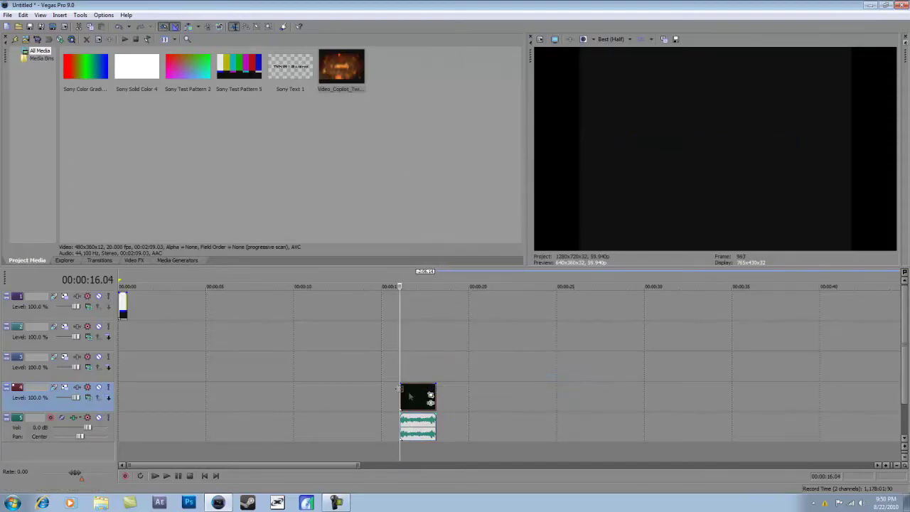
key("Delete")
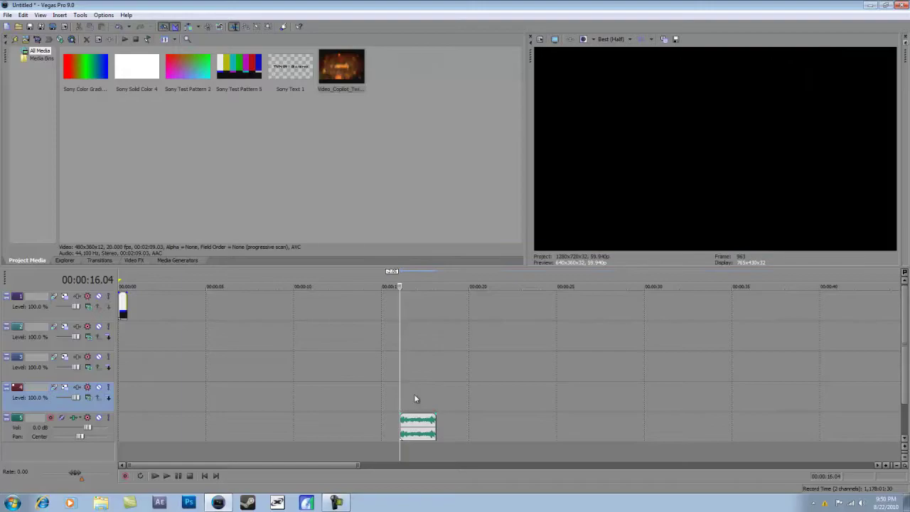
left_click_drag(425, 426, 119, 425)
left_click(119, 425)
scroll(150, 421, "up", 5)
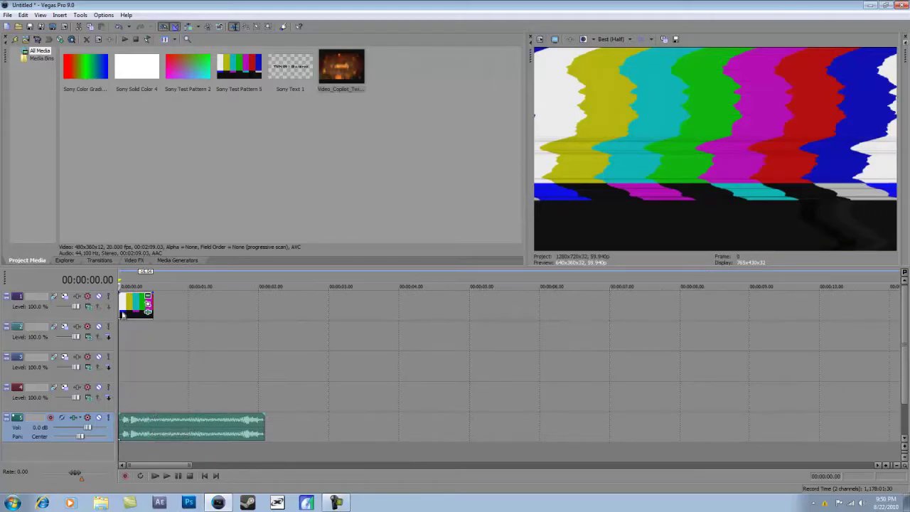
left_click(155, 476)
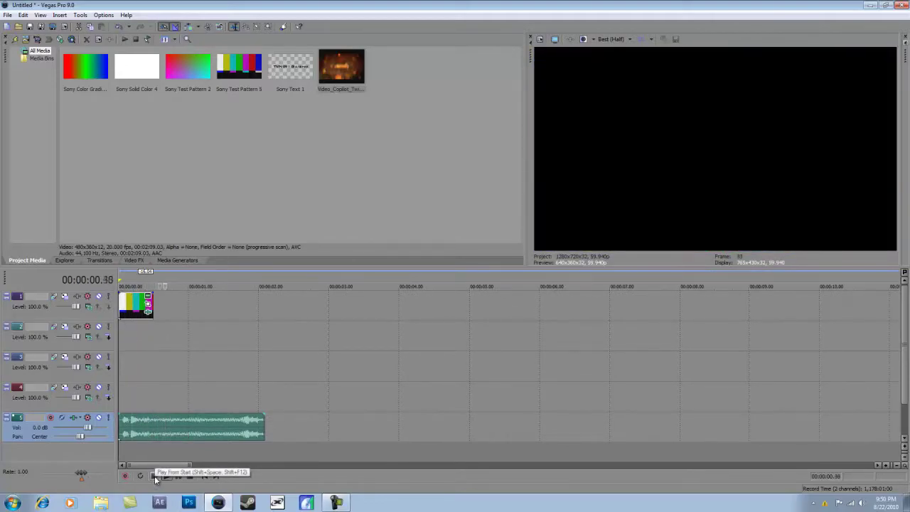
left_click(177, 476)
left_click(123, 427)
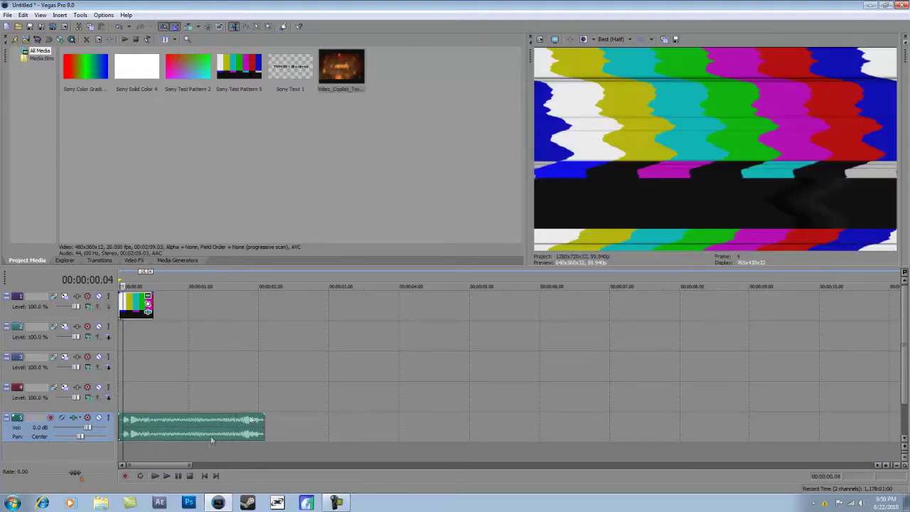
left_click(239, 446)
key("space")
key("space")
mouse_move(119, 415)
left_mouse_down()
mouse_move(163, 417)
mouse_move(106, 433)
mouse_move(129, 425)
left_mouse_up()
left_click(118, 421)
left_click(156, 477)
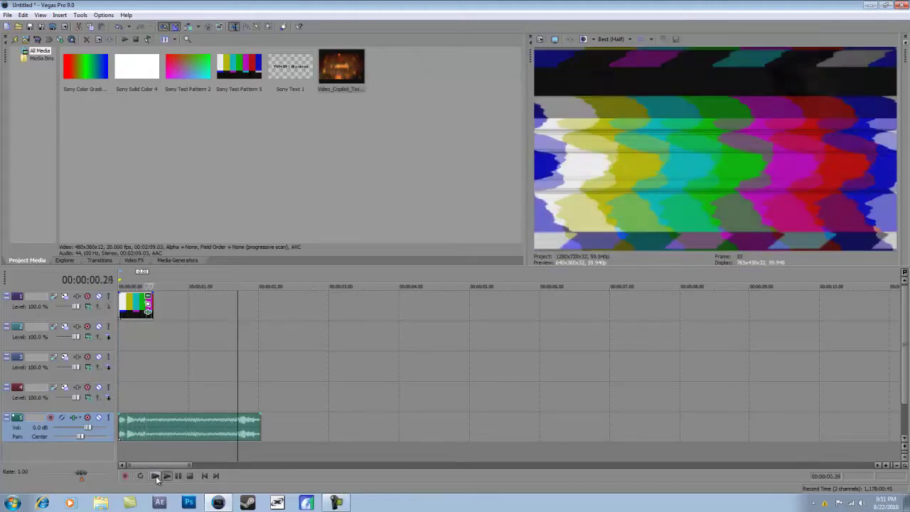
left_click(164, 477)
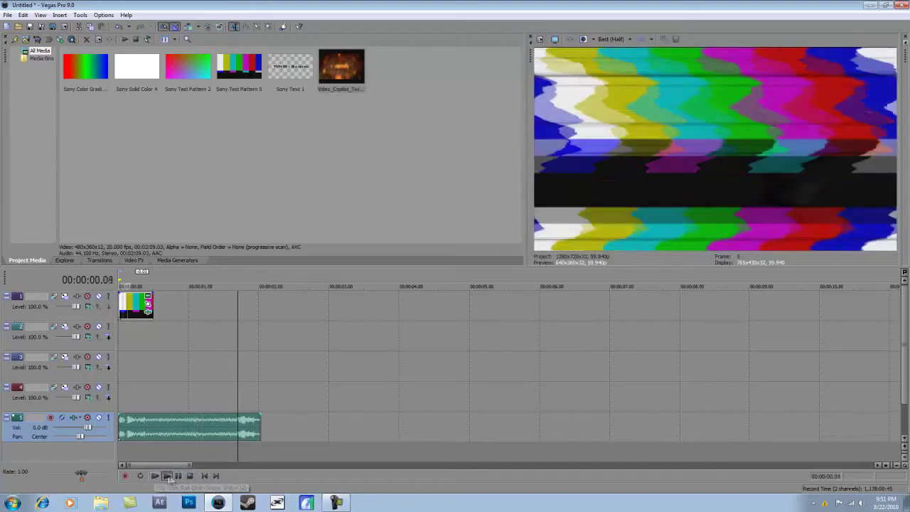
left_click(152, 443)
left_click(145, 428)
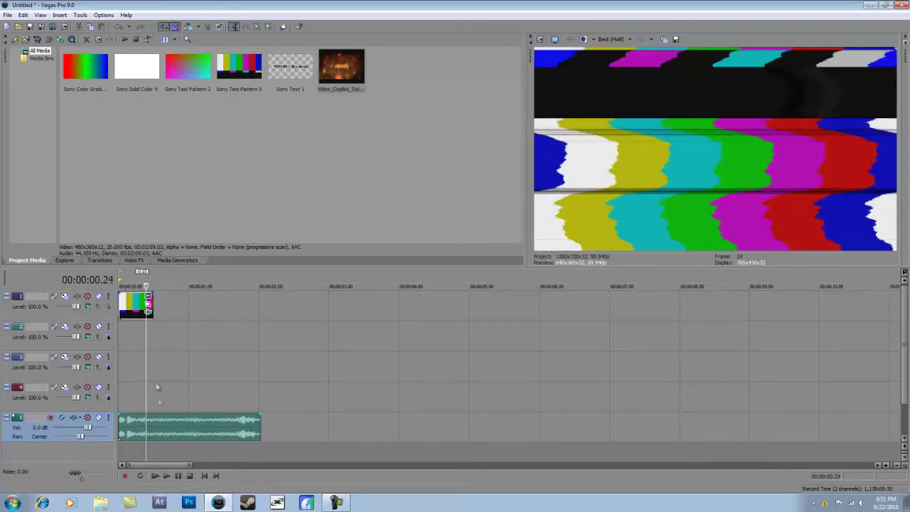
Trim the track 1 colour-bar clip to end at 00:00:00.24 and play it back to check
left_click(147, 311)
left_click_drag(146, 311, 140, 305)
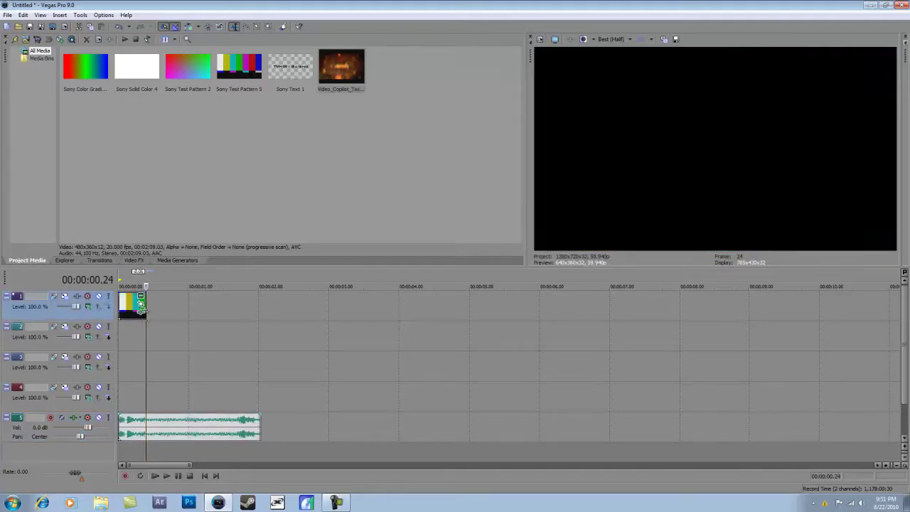
left_click(158, 476)
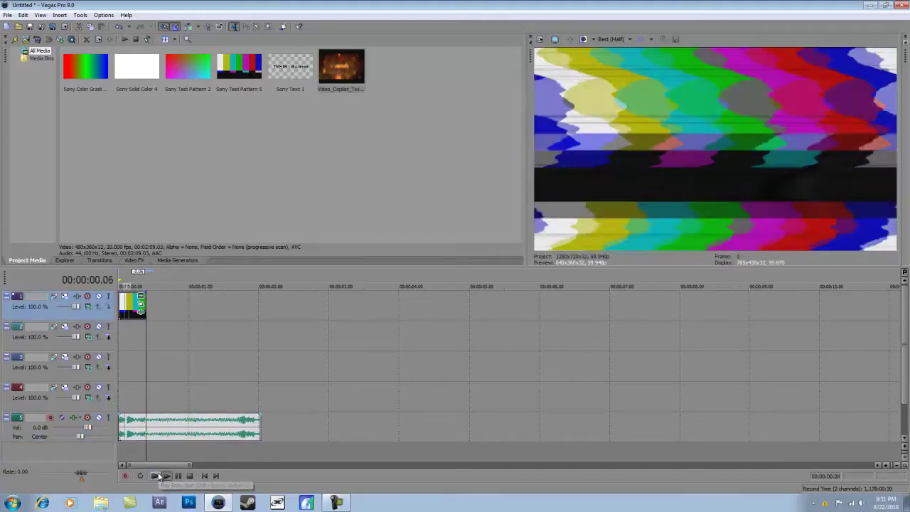
key("Return")
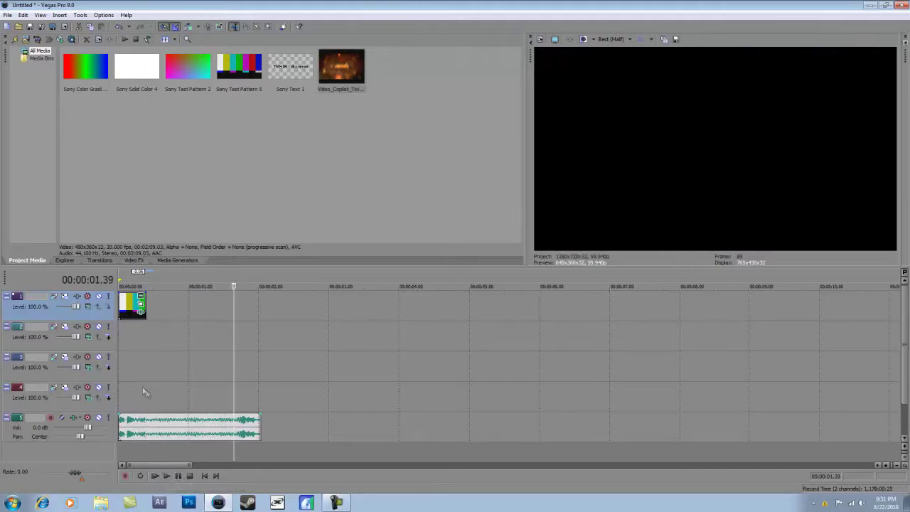
left_click(148, 335)
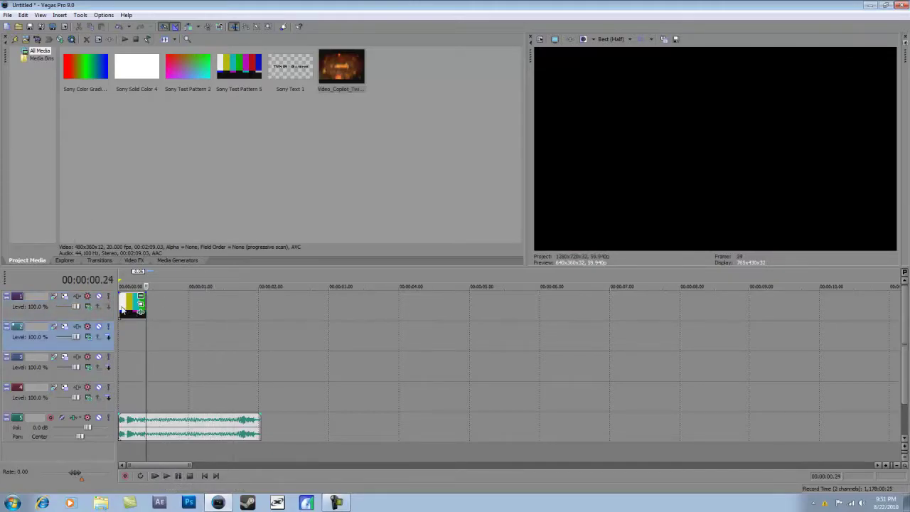
left_click(123, 302)
key("Home")
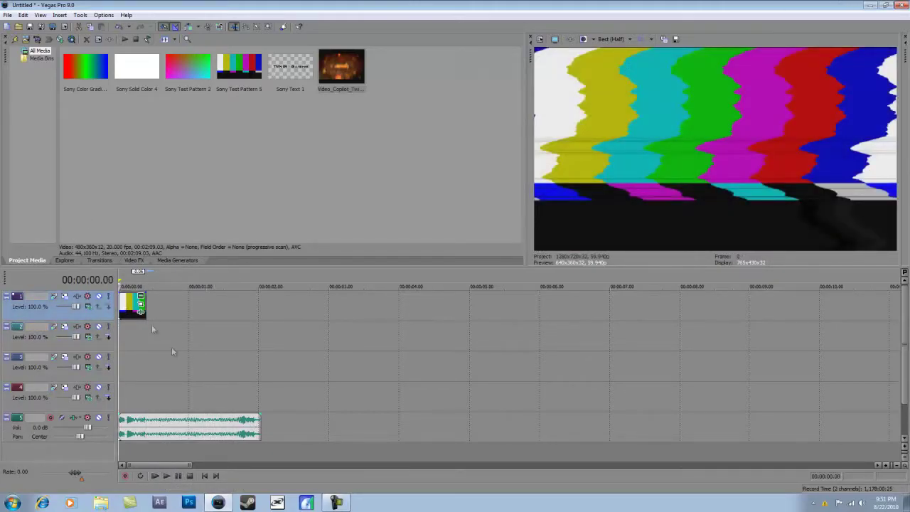
left_click(146, 332)
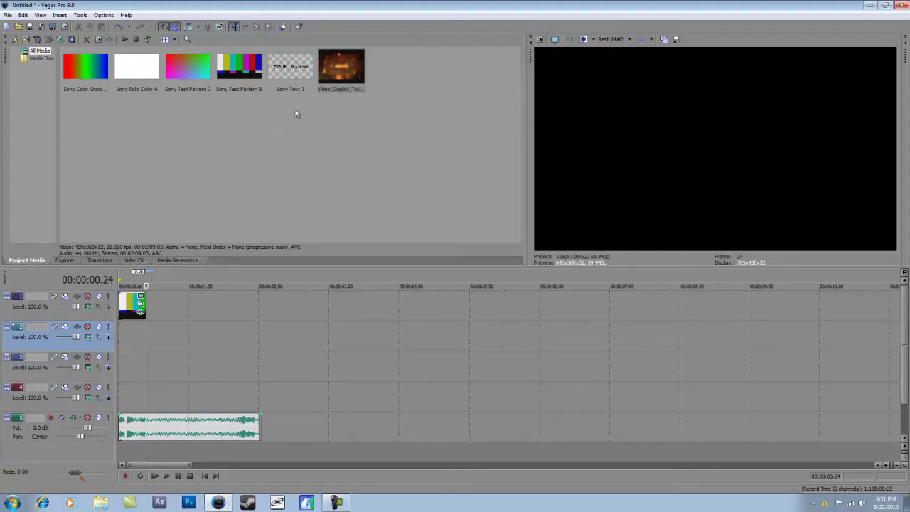
Place Sony Text 1 on track 3 from 00:00:00.24, trimmed to end around 2 seconds
left_click_drag(295, 70, 258, 326)
left_click_drag(173, 338, 149, 369)
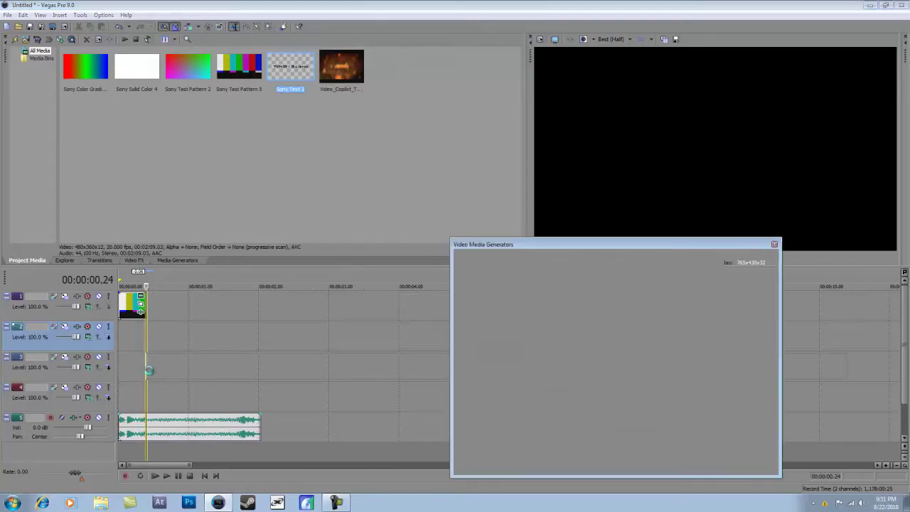
left_click(774, 244)
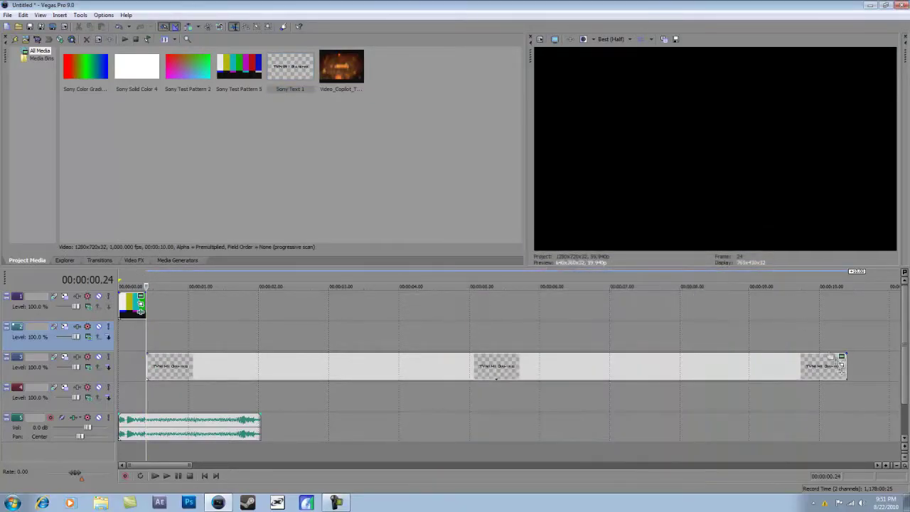
left_click_drag(846, 366, 258, 364)
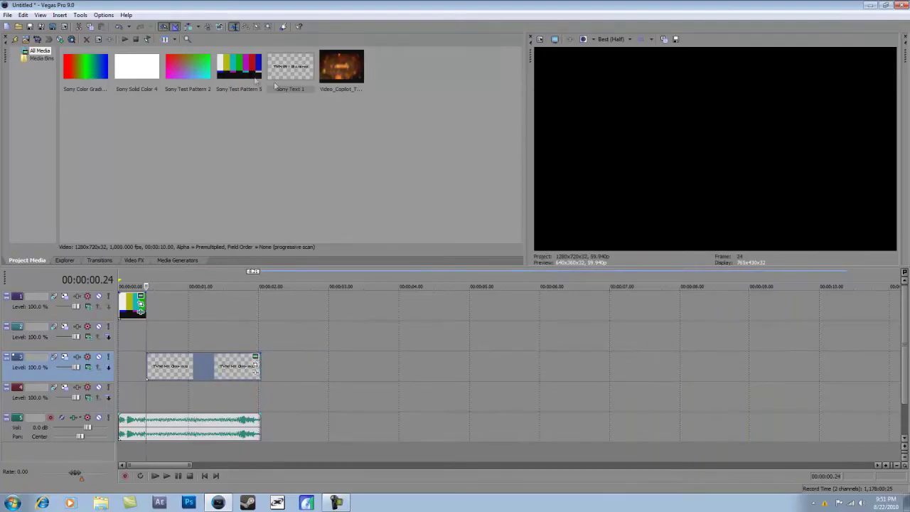
Add the white Sony Solid Color 4 on track 4 under the title
left_click(238, 71)
left_click(128, 68)
key("Left")
key("Right")
key("Right")
left_click(135, 79)
left_click_drag(237, 431, 153, 403)
Trim white Solid Color 4 on track 4 to end at about 2 seconds, matching the title
left_click(775, 245)
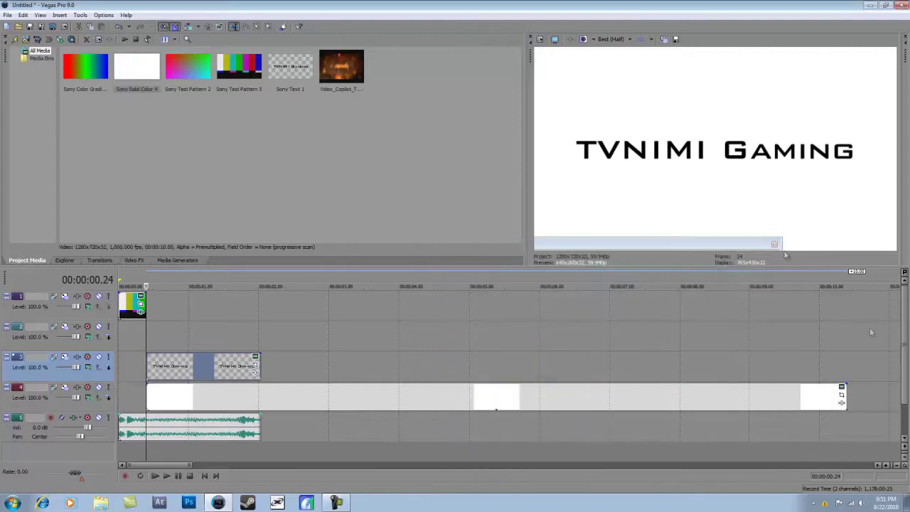
left_click_drag(845, 400, 263, 411)
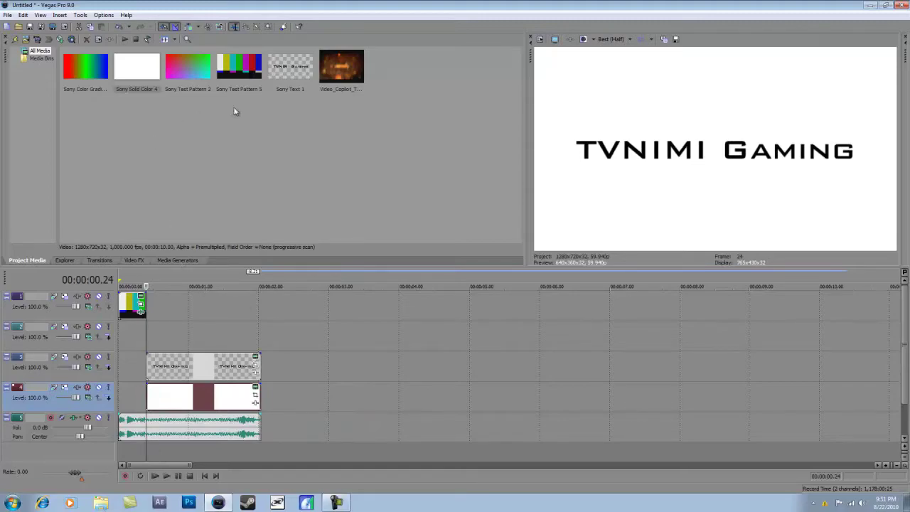
left_click(86, 71)
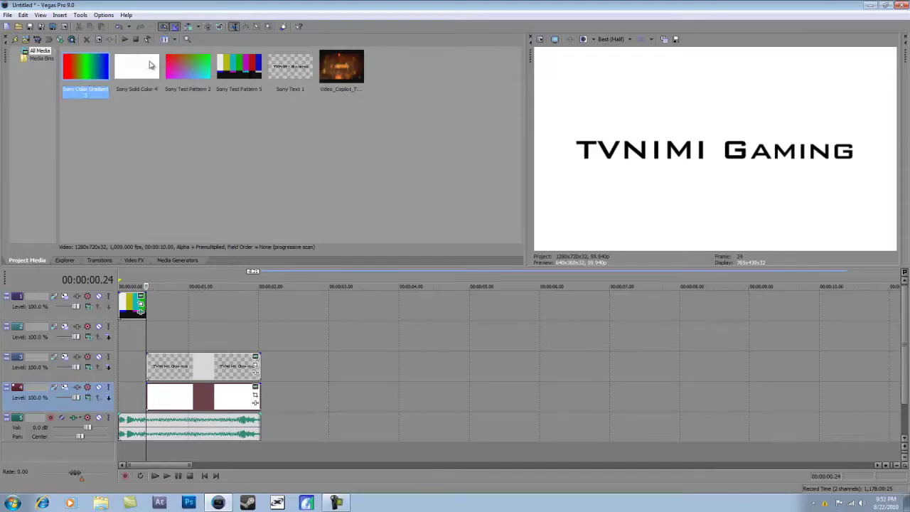
Place Sony Color Gradient on track 2 and trim it to end with the other layers
left_click_drag(125, 131, 149, 332)
left_click(773, 245)
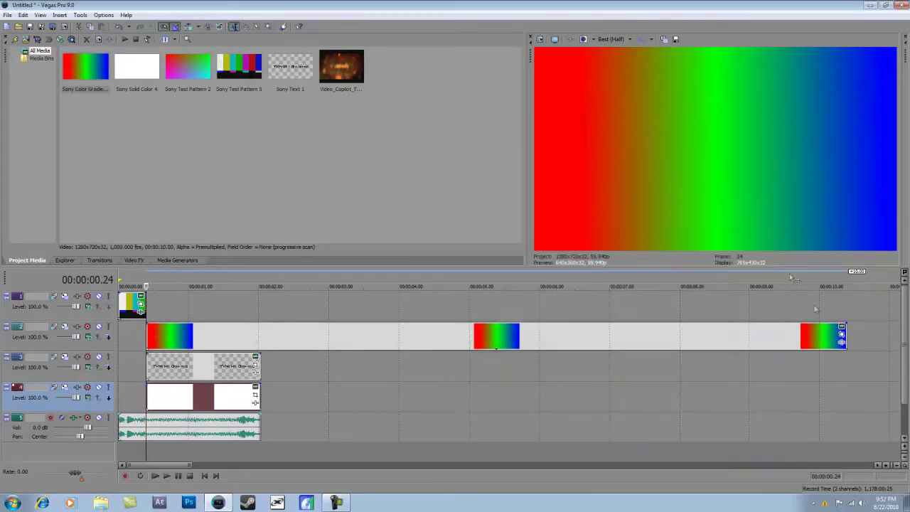
left_click_drag(845, 336, 261, 349)
Nudge one control point of the red-green-blue gradient in its generator settings
left_click(255, 339)
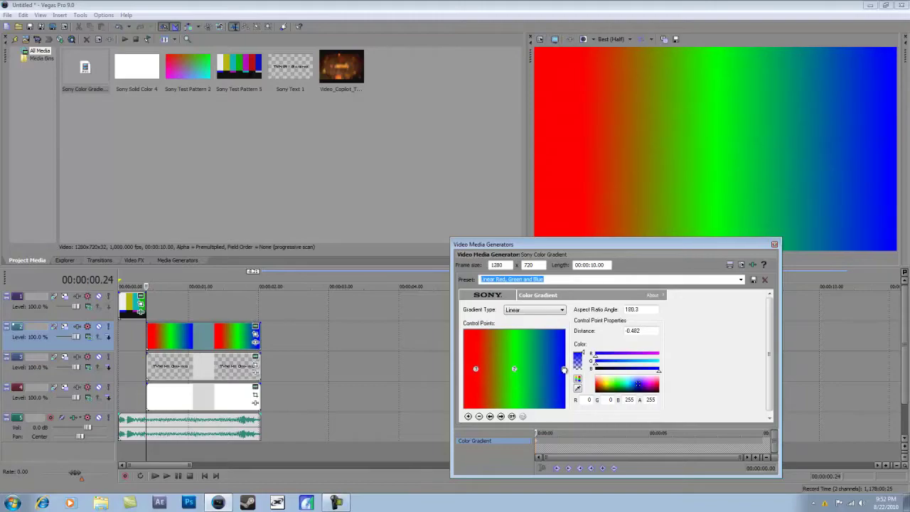
left_click_drag(564, 370, 566, 368)
left_click(775, 245)
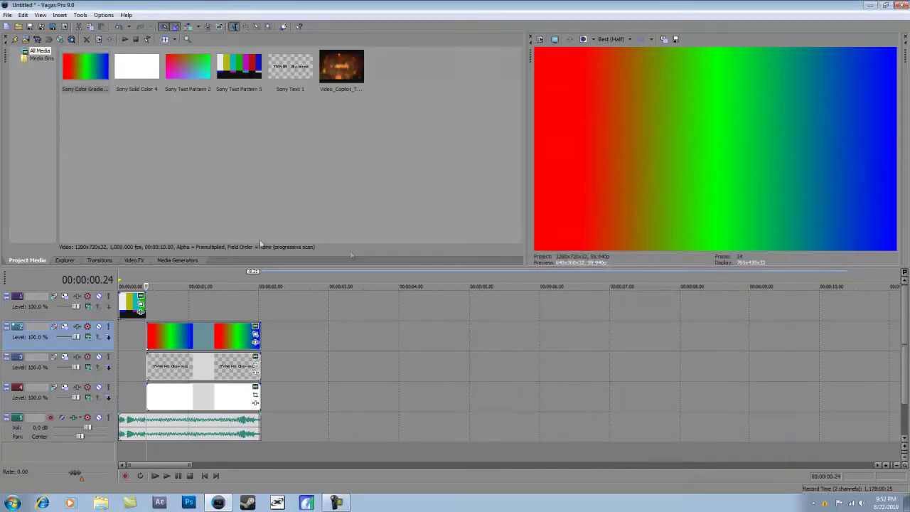